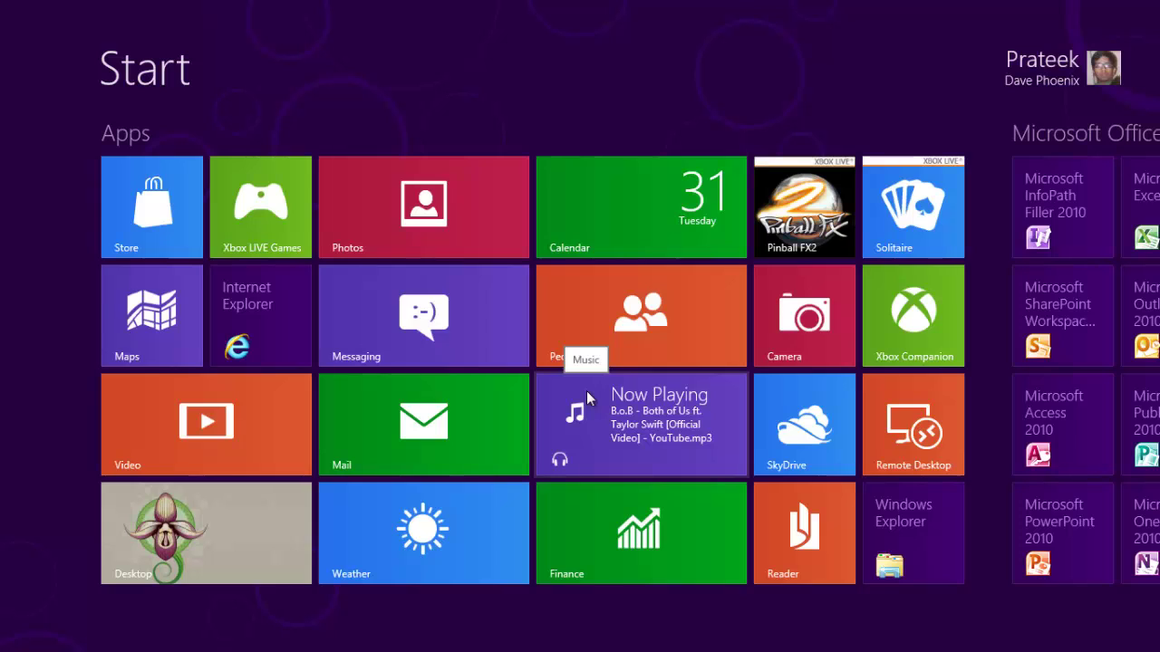
Search the apps for msconfig and open System Configuration, moving its window toward the middle of the desktop.
{"action": "type", "text": "msco"}
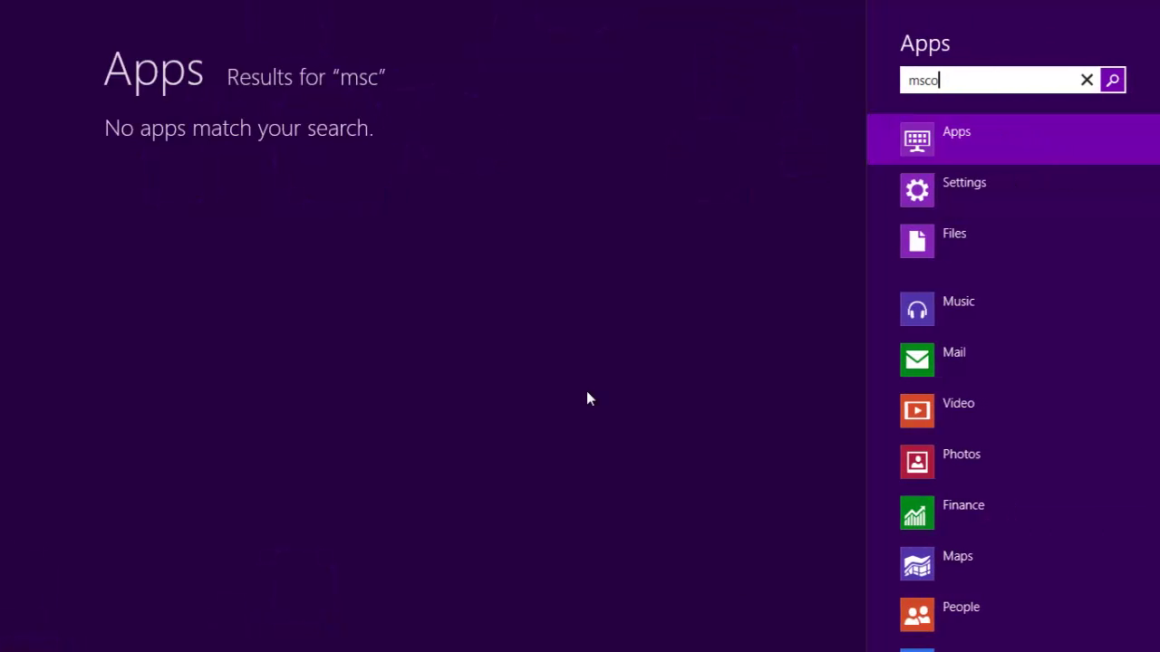
{"action": "type", "text": "nfig"}
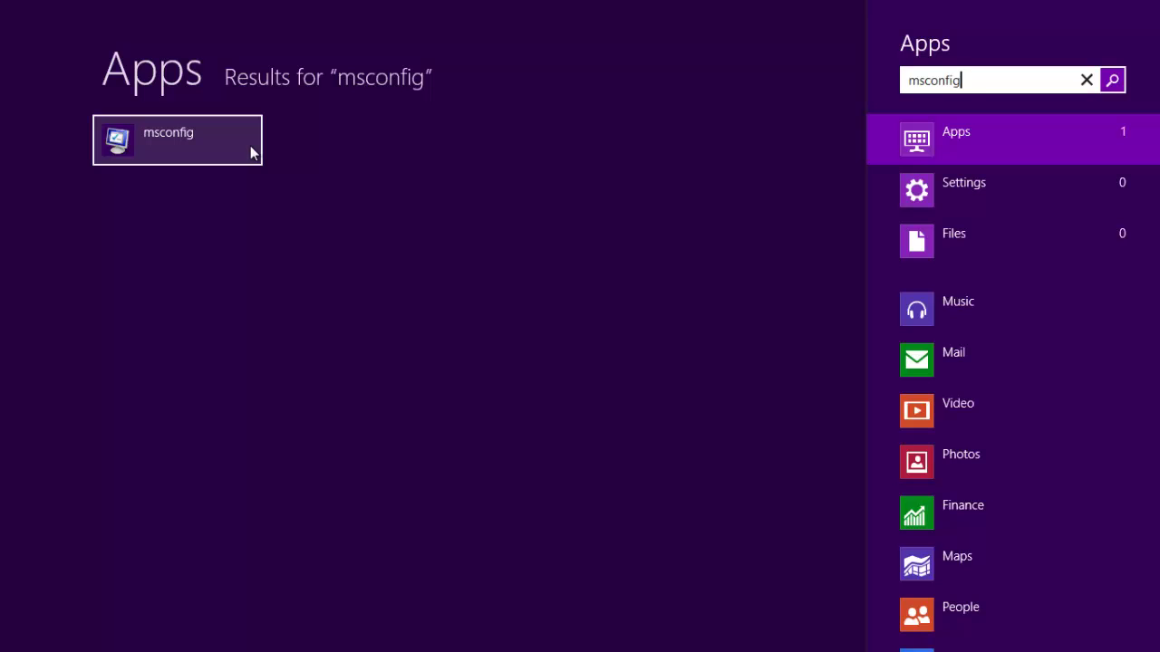
{"action": "left_click", "coordinate": [250, 145]}
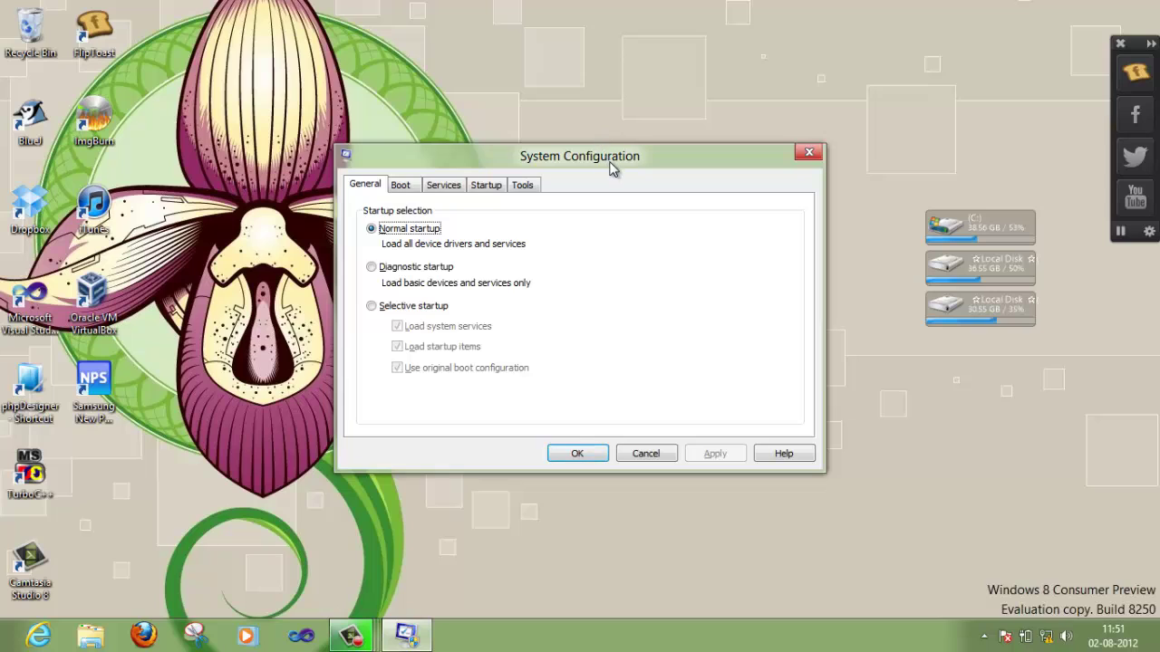
{"action": "left_click_drag", "start_coordinate": [611, 167], "coordinate": [694, 176]}
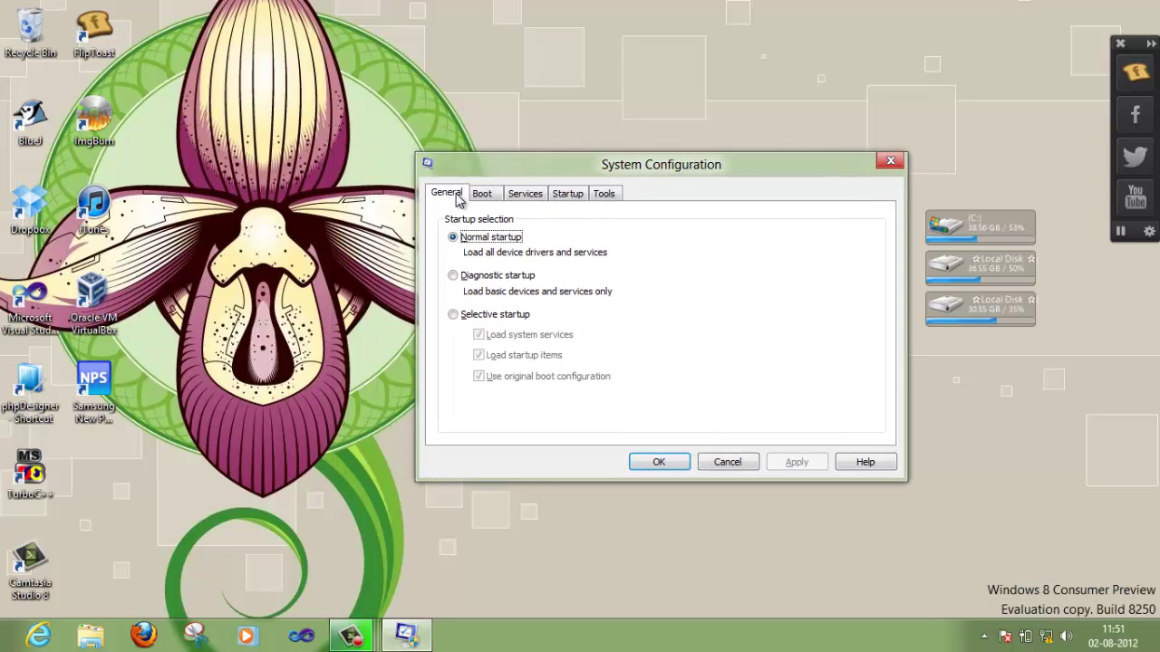
Open Task Manager from the startup settings of System Configuration and maximize its window.
{"action": "left_click", "coordinate": [569, 194]}
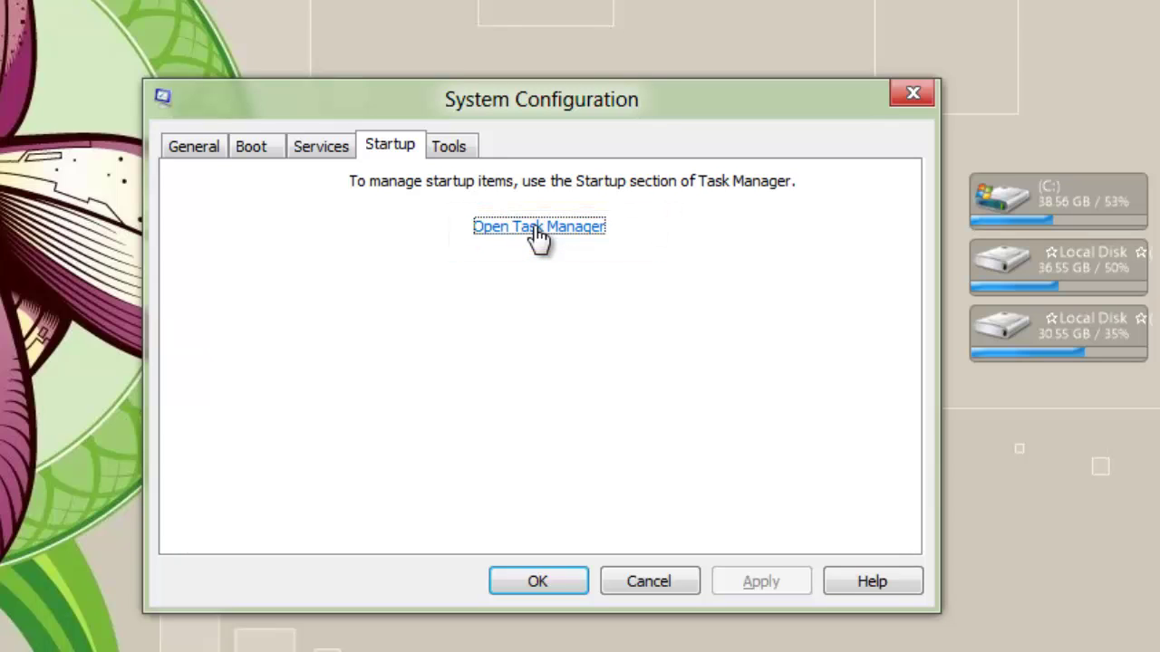
{"action": "left_click", "coordinate": [539, 228]}
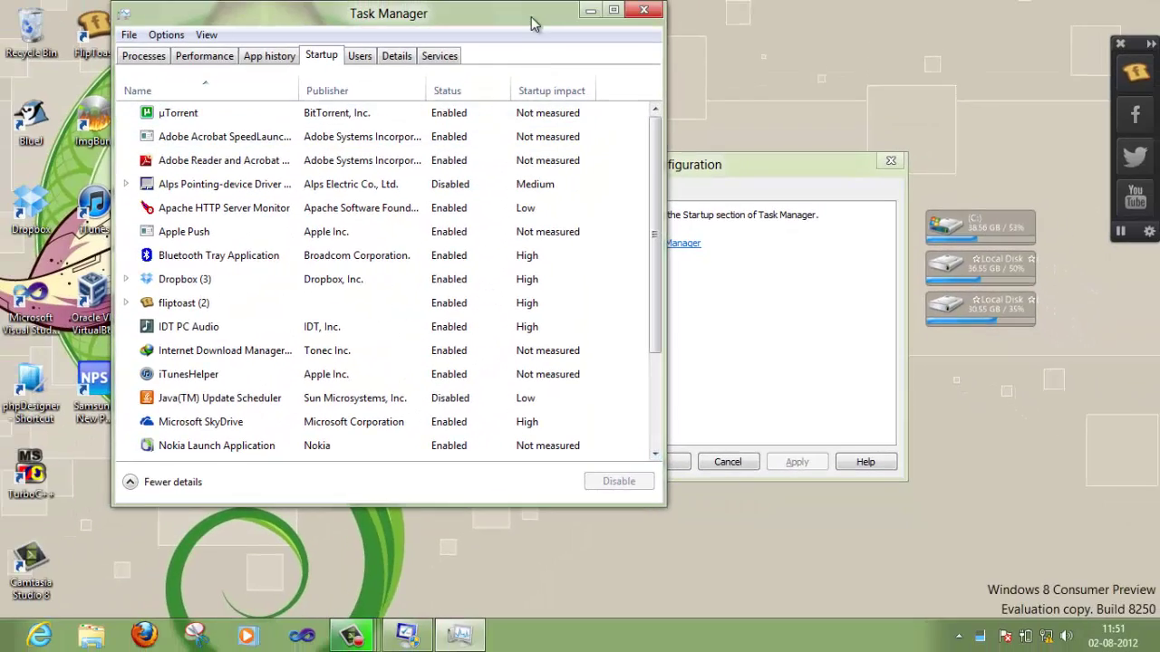
{"action": "left_click_drag", "start_coordinate": [538, 24], "coordinate": [758, 86]}
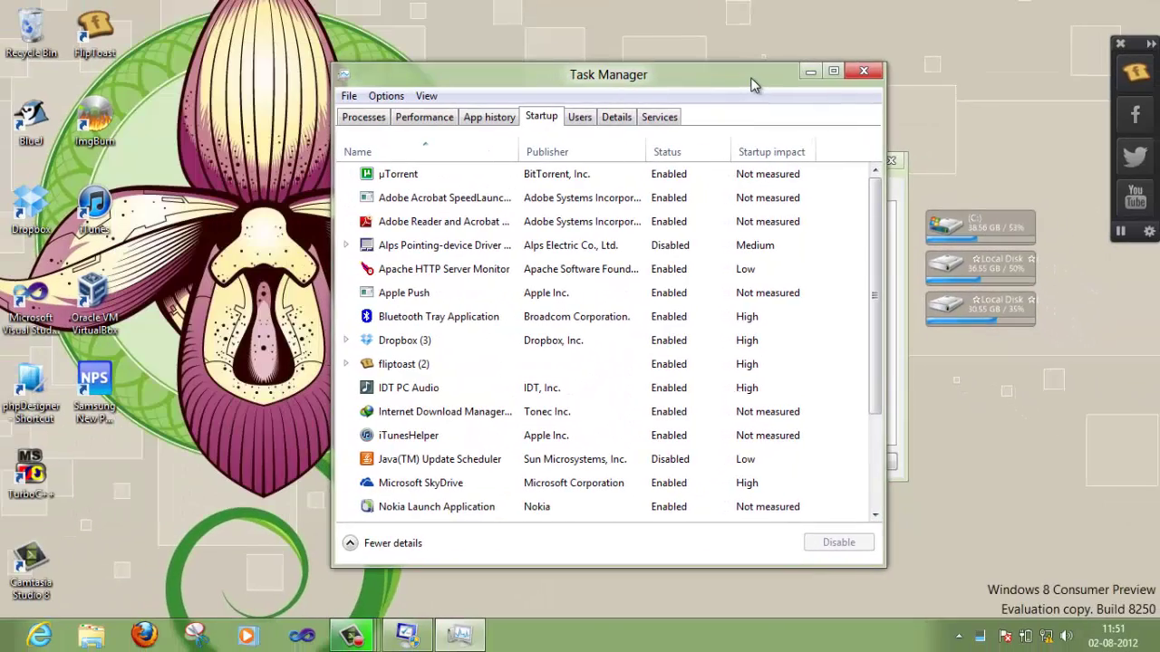
{"action": "left_click", "coordinate": [830, 74]}
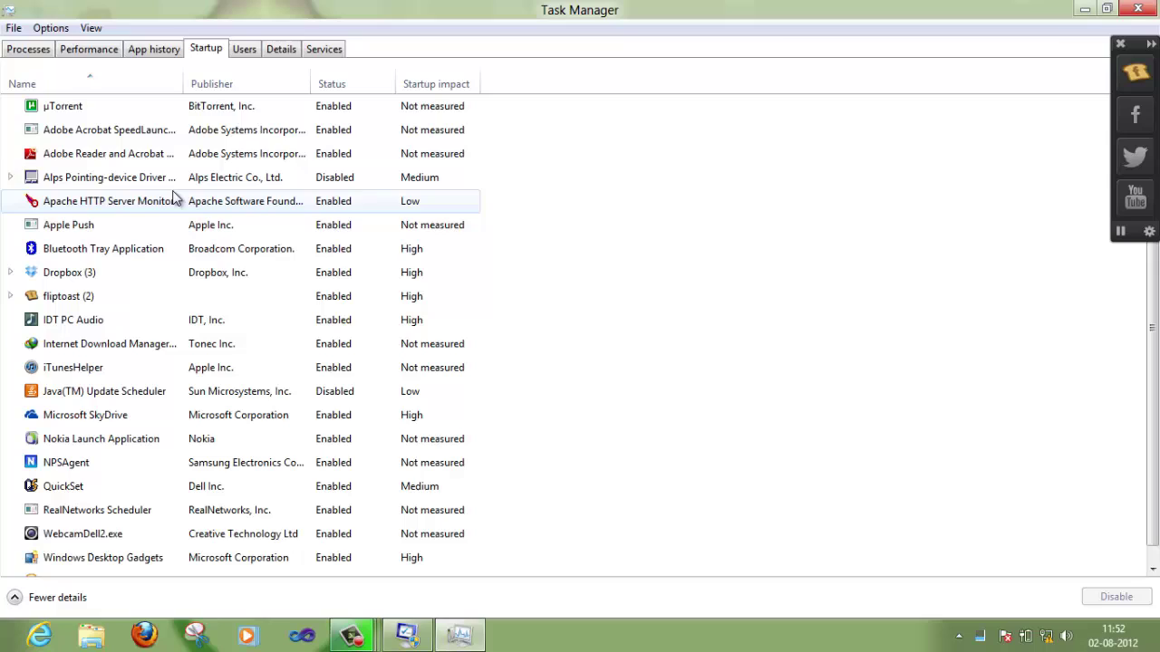
Disable the µTorrent startup item and the two Adobe startup items, Acrobat SpeedLauncher and Adobe Reader and Acrobat.
{"action": "right_click", "coordinate": [192, 125]}
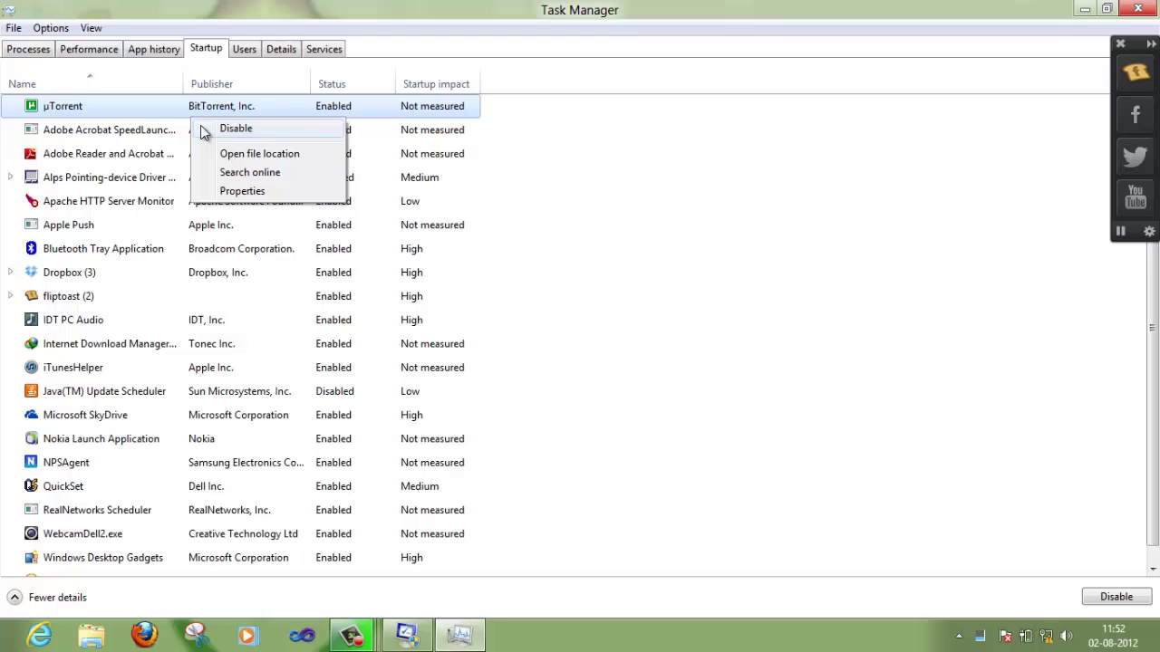
{"action": "left_click", "coordinate": [205, 132]}
{"action": "right_click", "coordinate": [215, 128]}
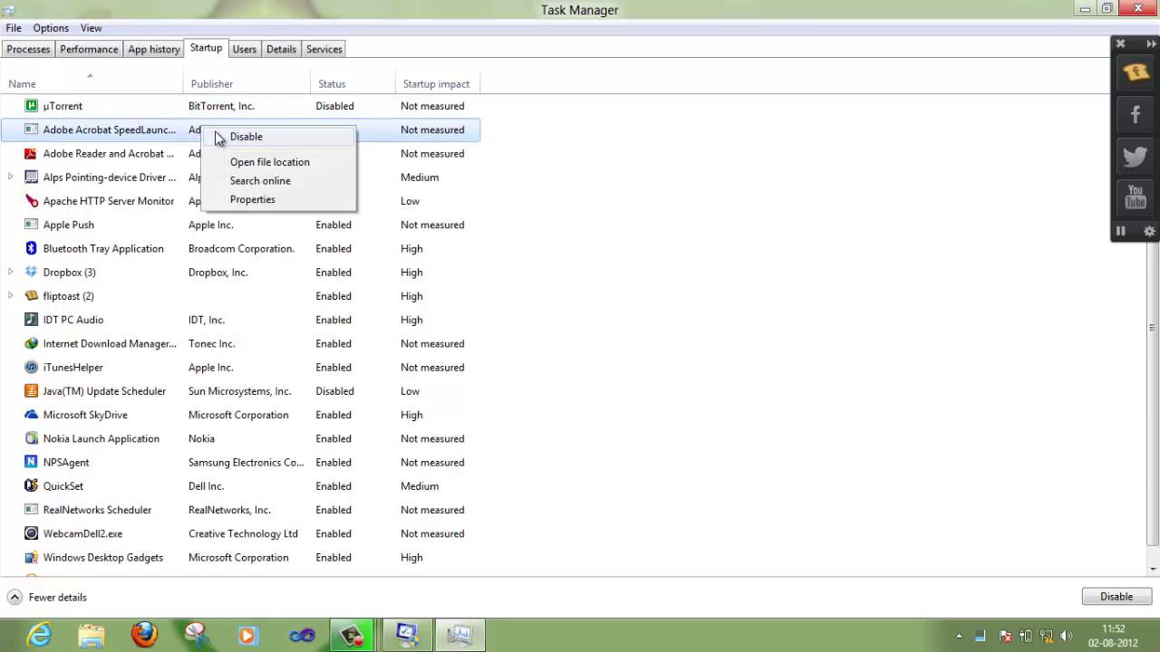
{"action": "left_click", "coordinate": [218, 136]}
{"action": "right_click", "coordinate": [191, 157]}
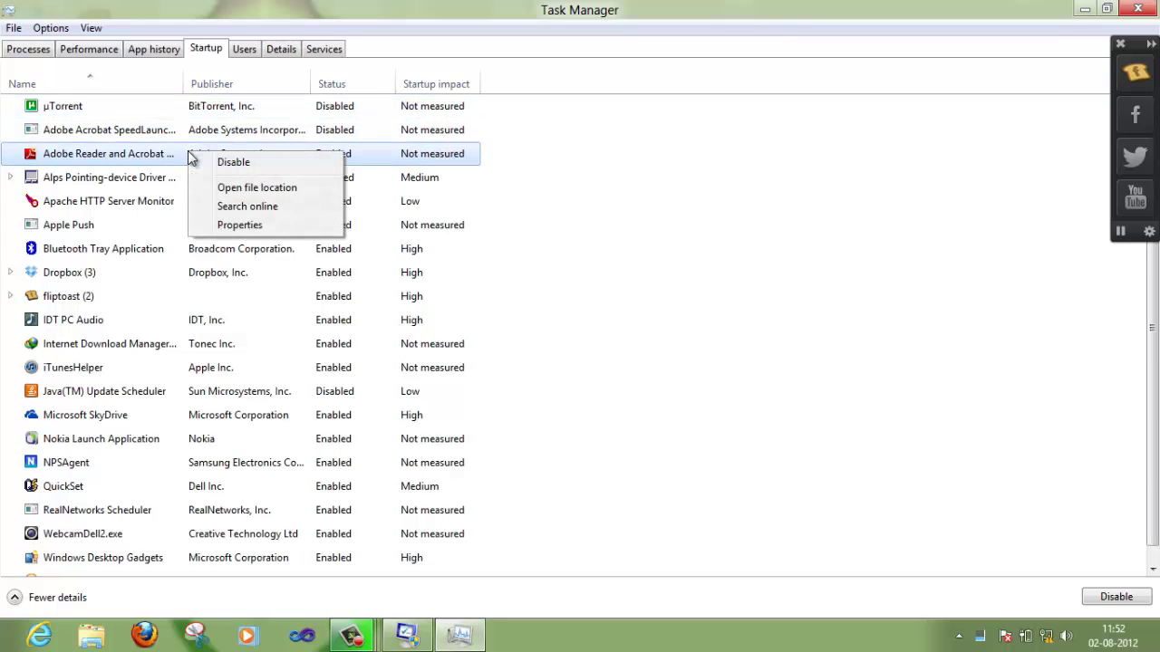
{"action": "left_click", "coordinate": [228, 161]}
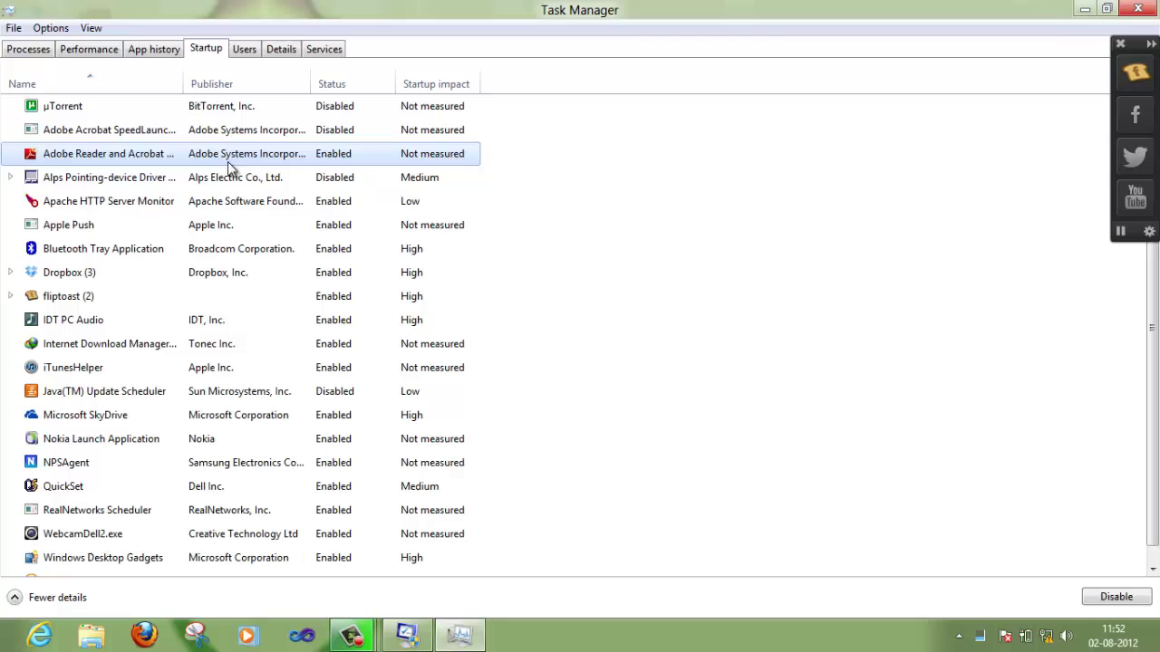
Enable the Alps Pointing-device Driver startup item and disable Apache HTTP Server Monitor and Apple Push.
{"action": "right_click", "coordinate": [178, 182]}
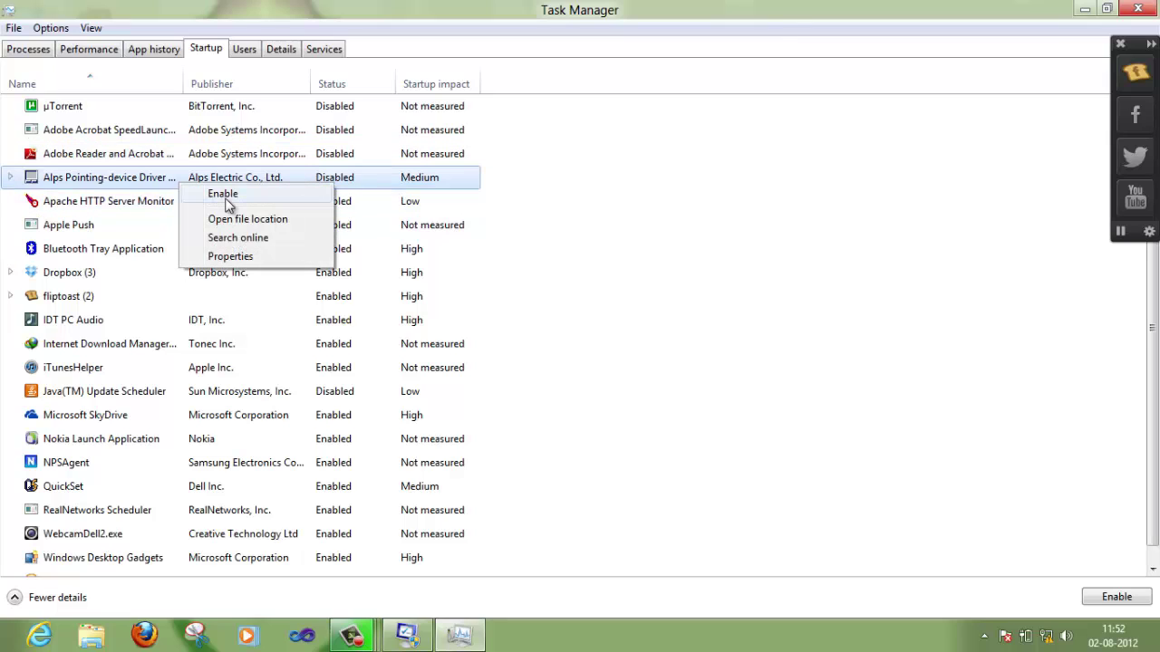
{"action": "left_click", "coordinate": [226, 200]}
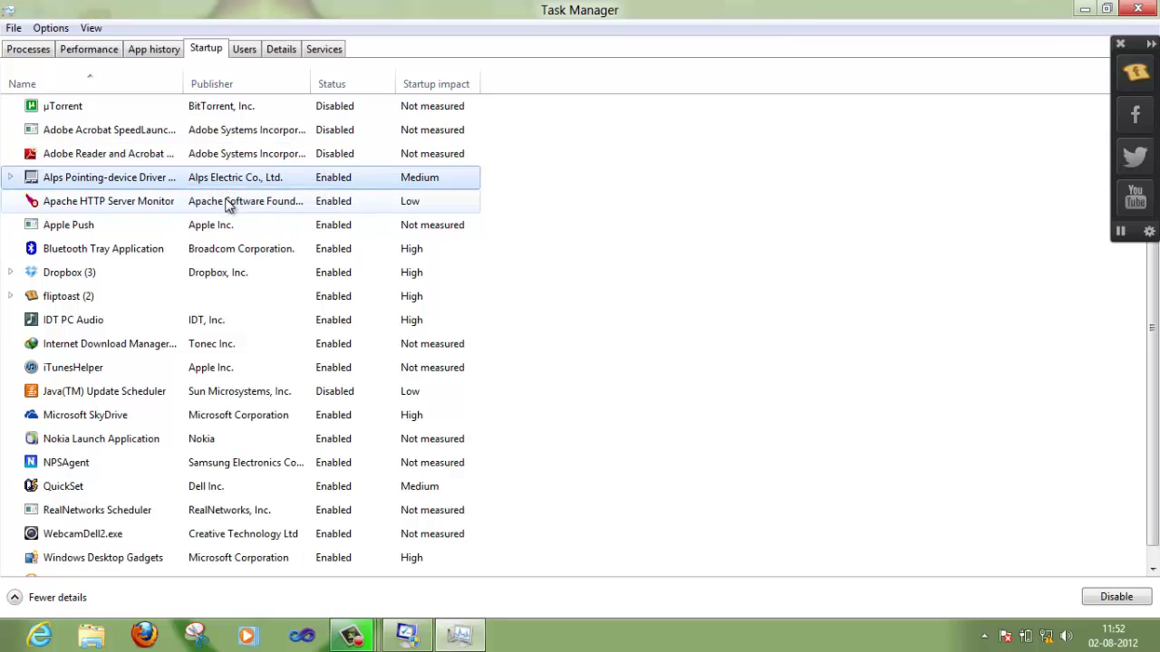
{"action": "right_click", "coordinate": [165, 201]}
{"action": "left_click", "coordinate": [169, 204]}
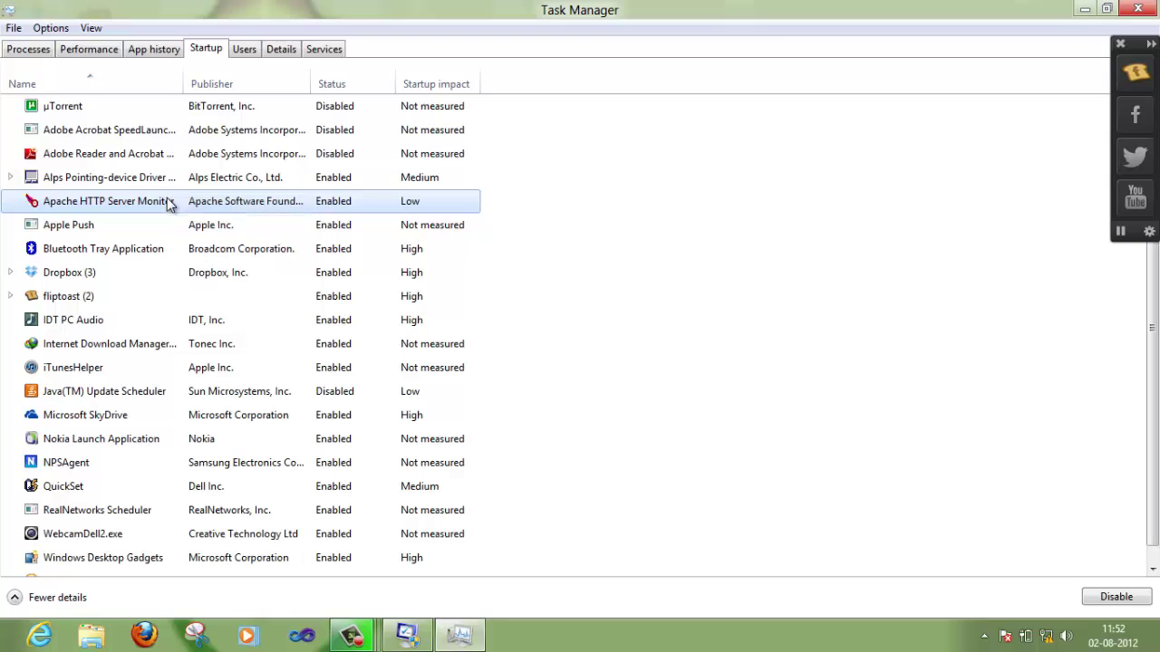
{"action": "right_click", "coordinate": [137, 227]}
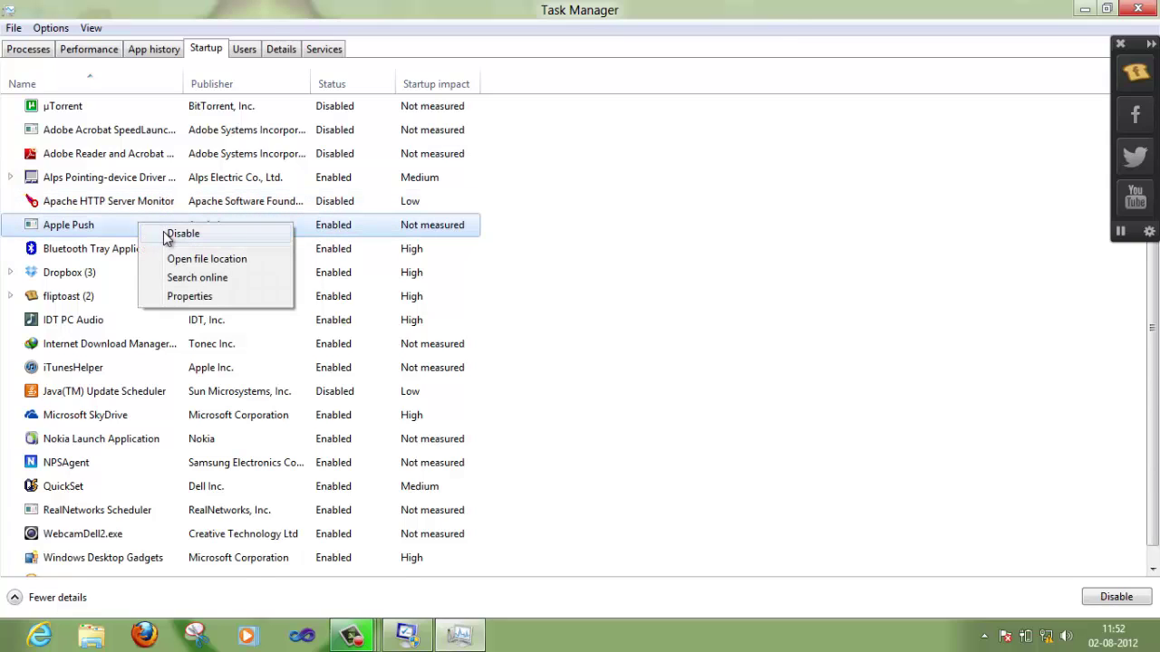
{"action": "left_click", "coordinate": [168, 235]}
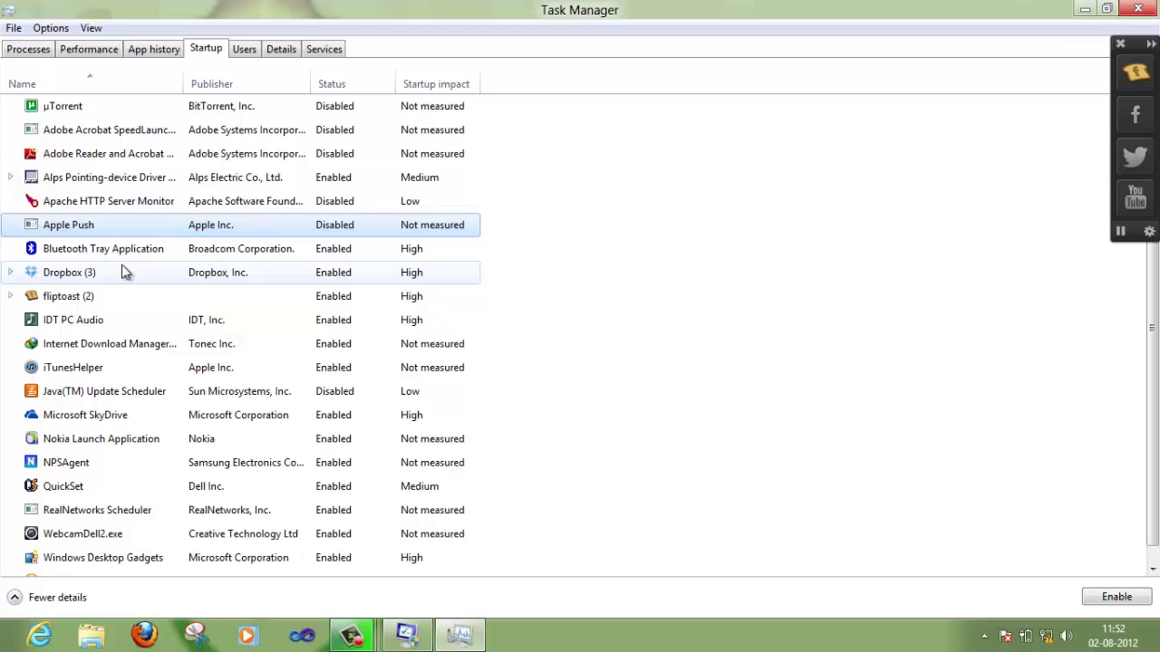
Disable the Dropbox, fliptoast and Internet Download Manager startup items.
{"action": "right_click", "coordinate": [125, 274]}
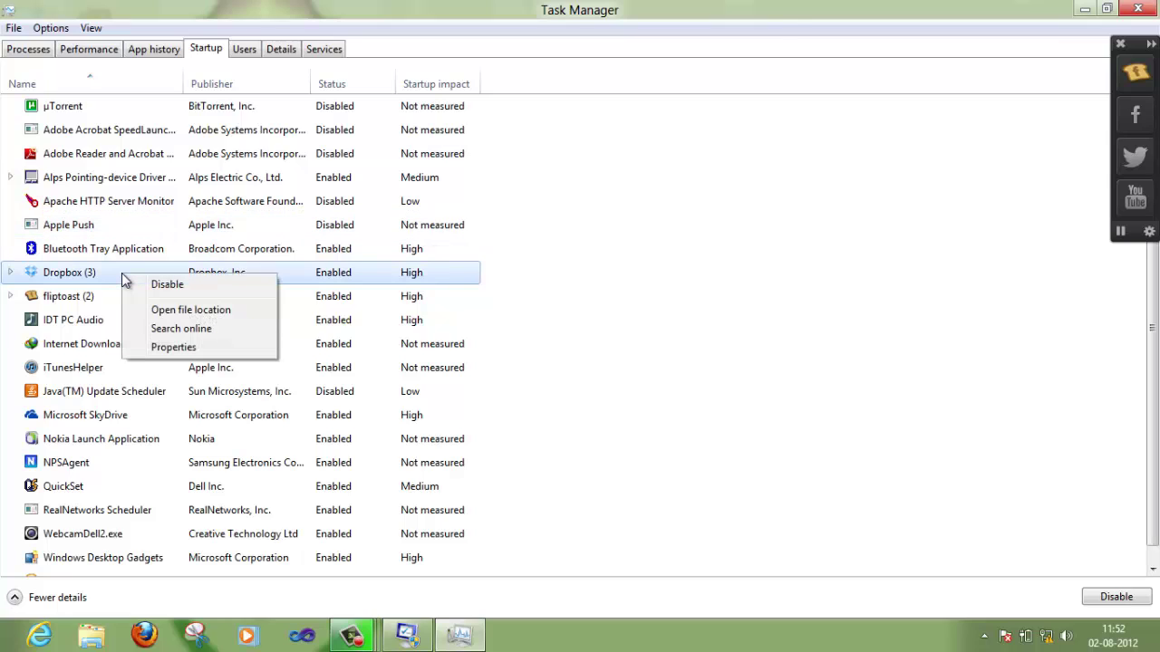
{"action": "left_click", "coordinate": [136, 286]}
{"action": "right_click", "coordinate": [130, 298]}
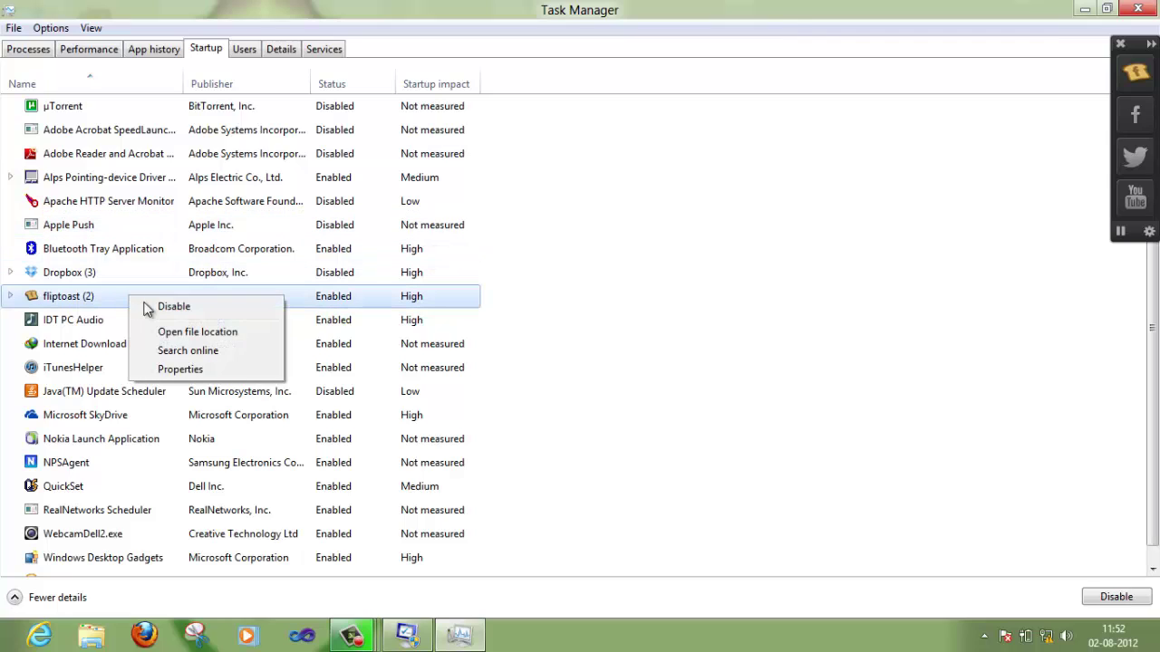
{"action": "left_click", "coordinate": [174, 312]}
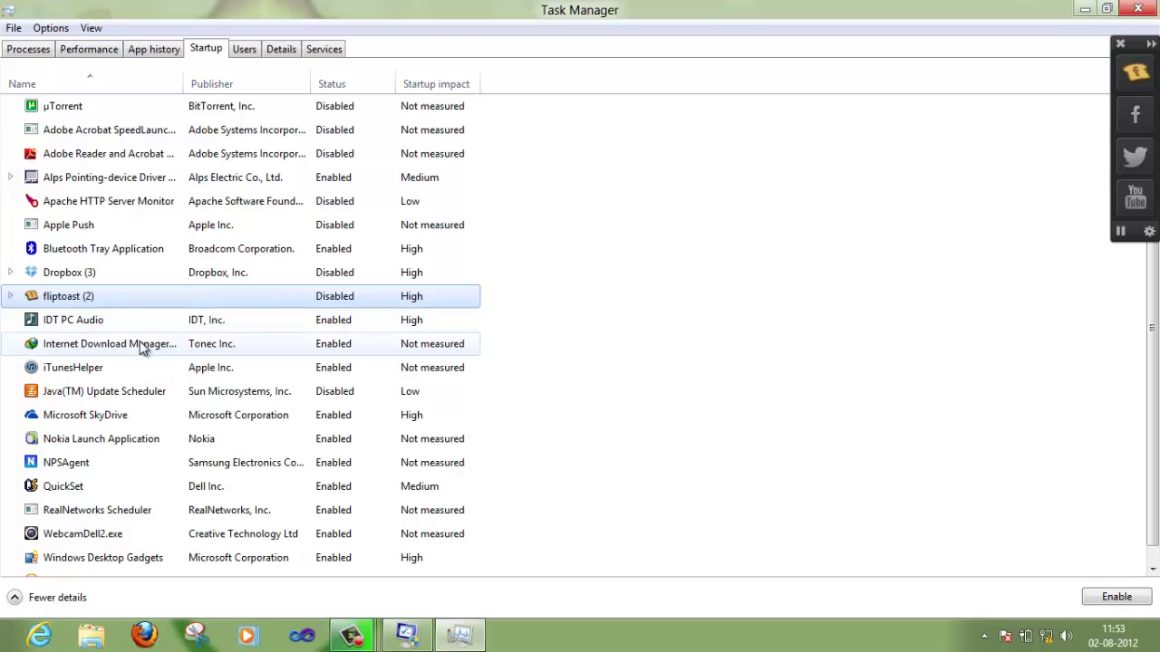
{"action": "right_click", "coordinate": [140, 343]}
{"action": "left_click", "coordinate": [169, 356]}
Disable the iTunesHelper, Nokia Launch Application and NPSAgent startup items.
{"action": "right_click", "coordinate": [154, 361]}
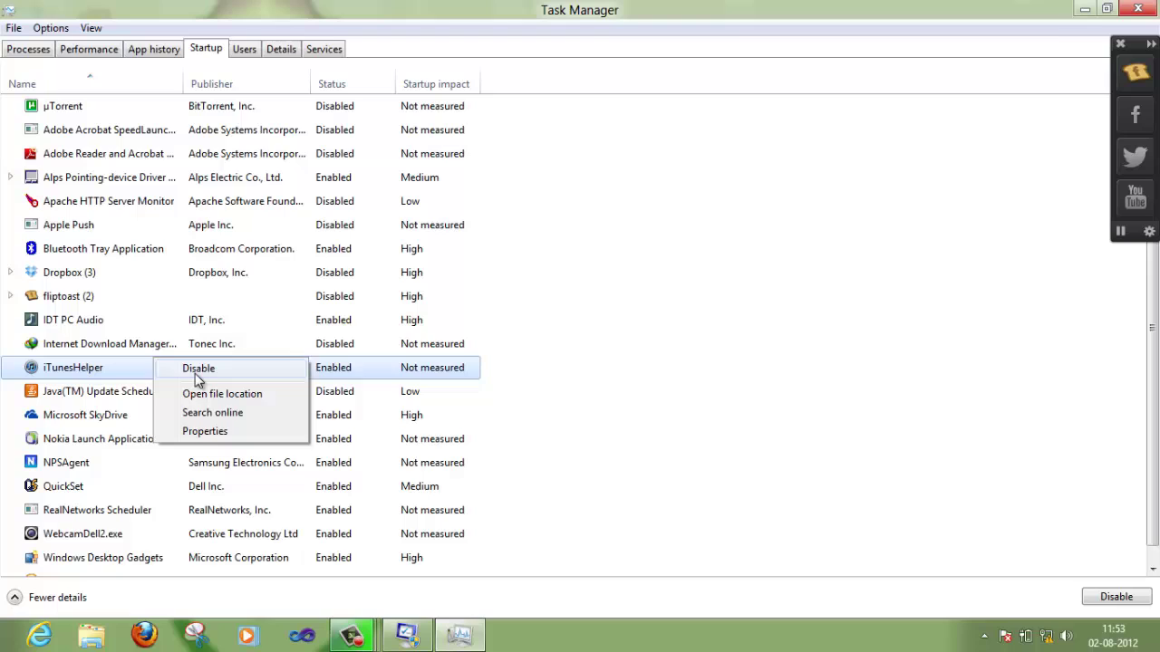
{"action": "left_click", "coordinate": [196, 371]}
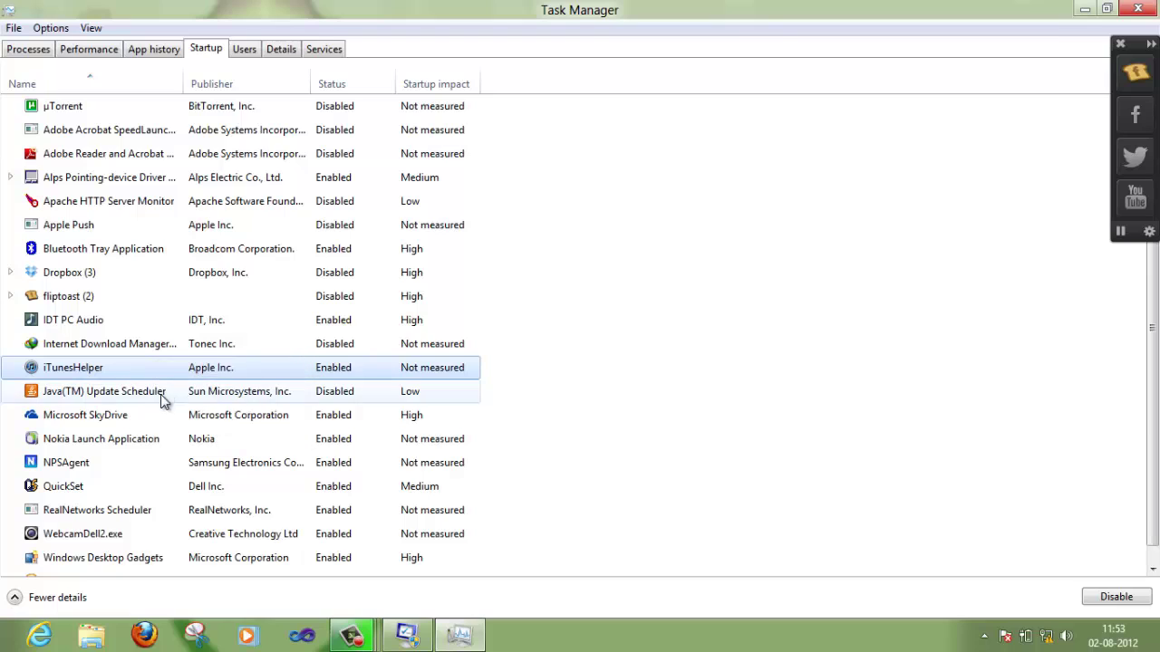
{"action": "right_click", "coordinate": [156, 439]}
{"action": "left_click", "coordinate": [176, 444]}
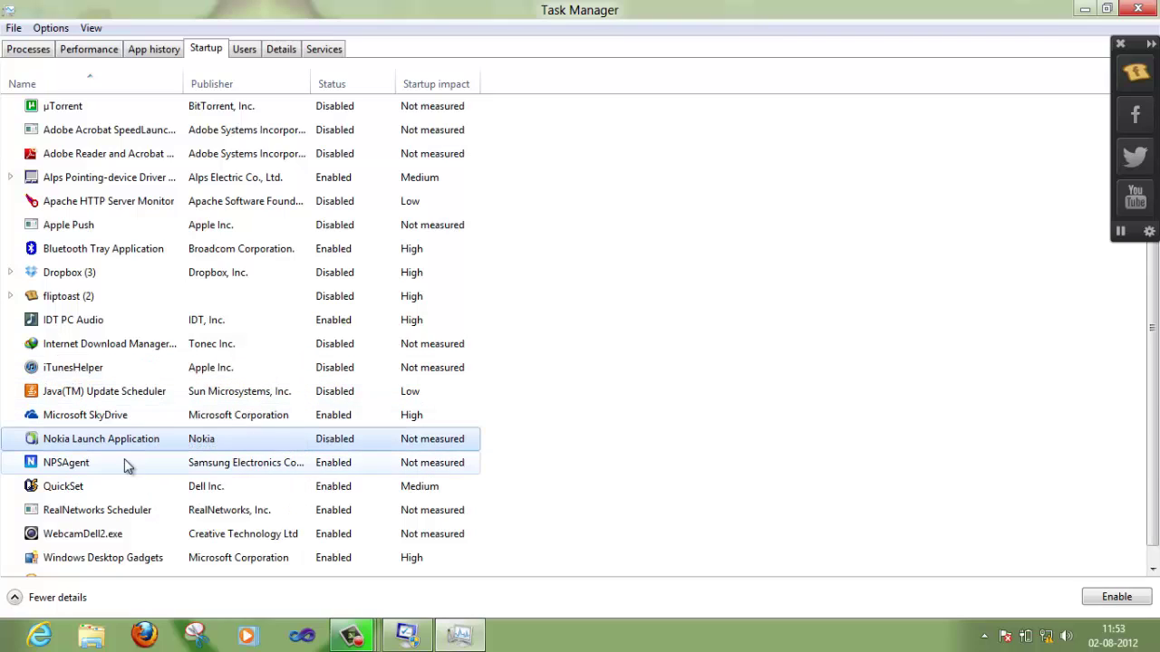
{"action": "right_click", "coordinate": [124, 460]}
{"action": "left_click", "coordinate": [134, 470]}
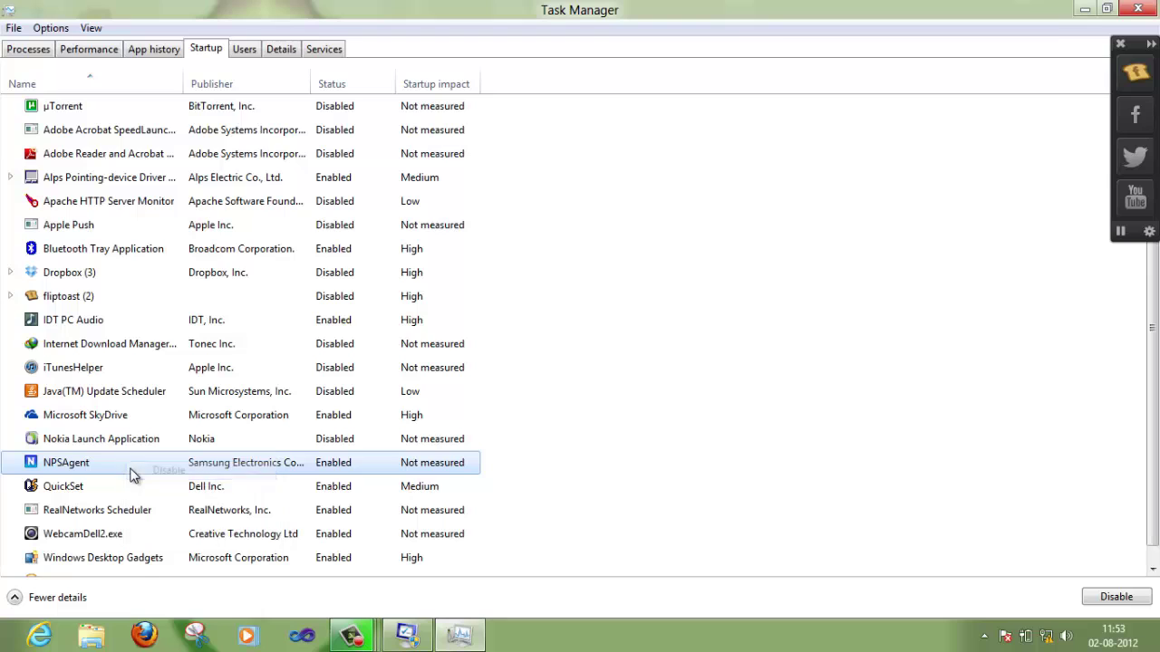
Disable the RealNetworks Scheduler and Yahoo! Messenger startup items, and close Task Manager and System Configuration.
{"action": "right_click", "coordinate": [106, 510]}
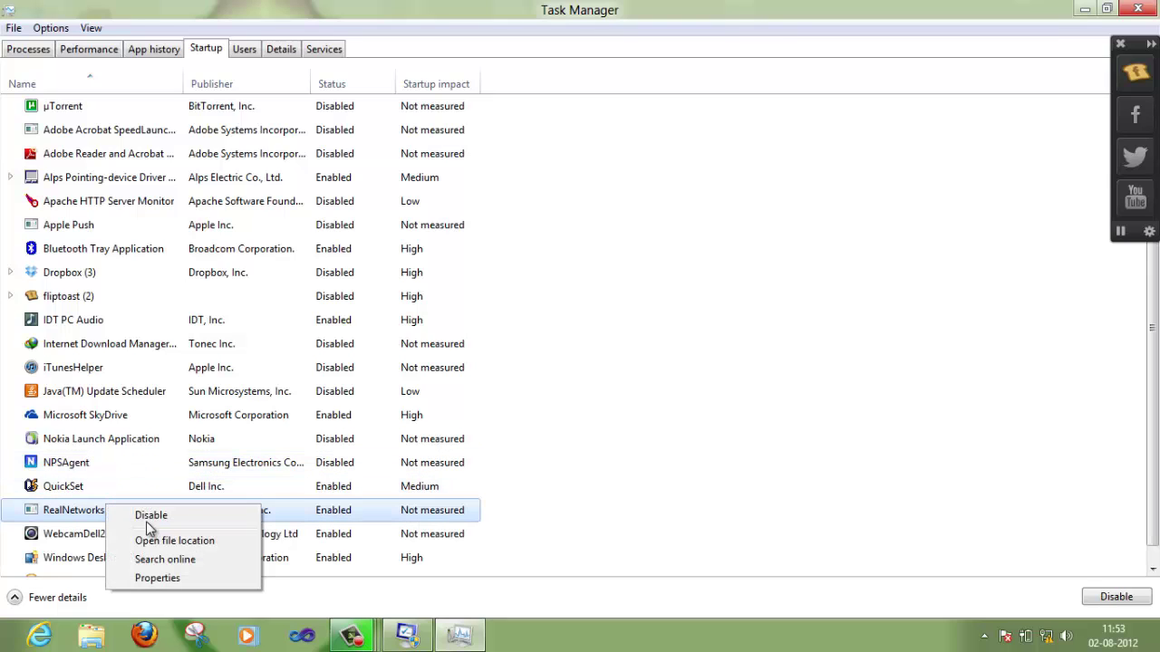
{"action": "left_click", "coordinate": [145, 516]}
{"action": "scroll", "coordinate": [240, 439], "scroll_direction": "down", "scroll_amount": 1}
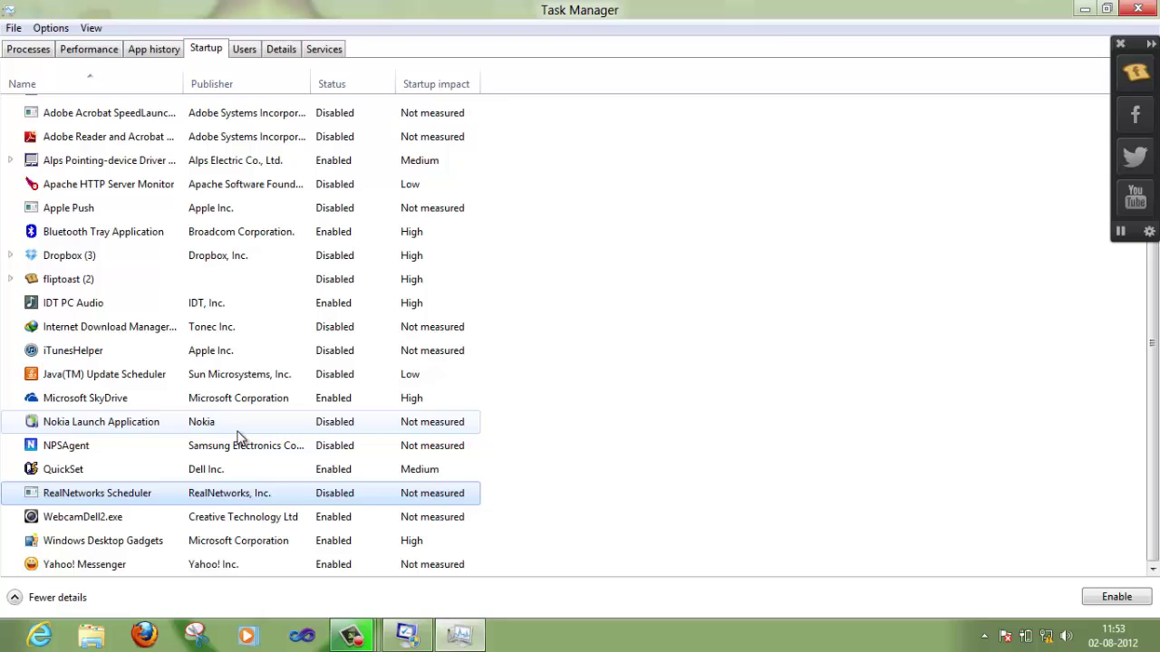
{"action": "right_click", "coordinate": [172, 569]}
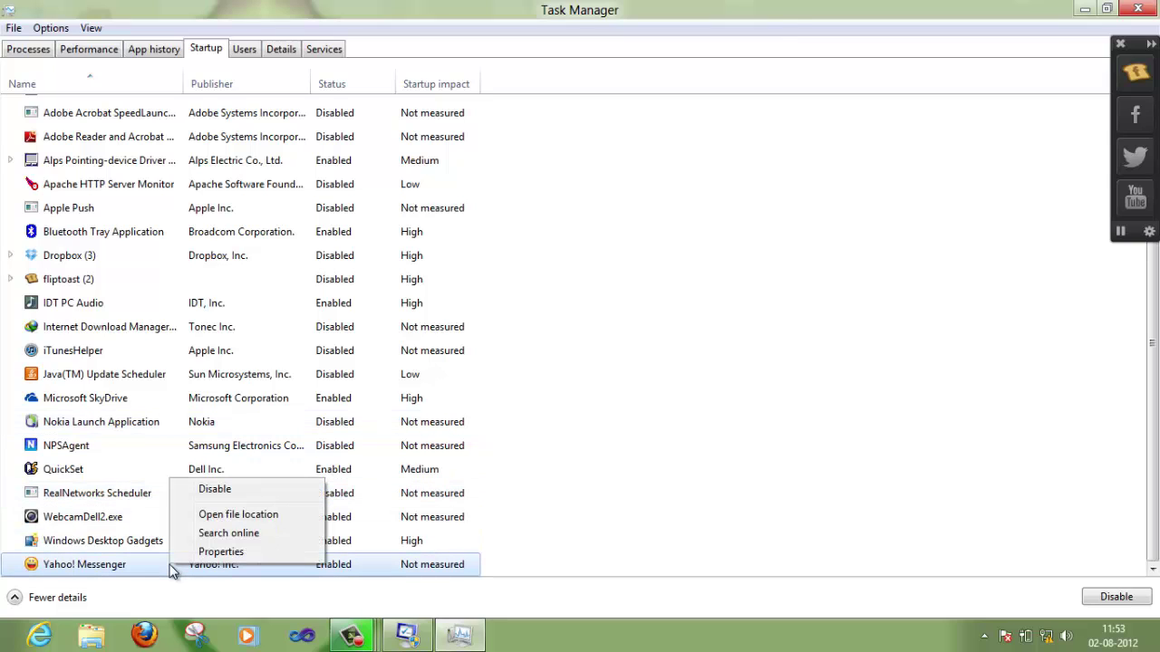
{"action": "left_click", "coordinate": [208, 494]}
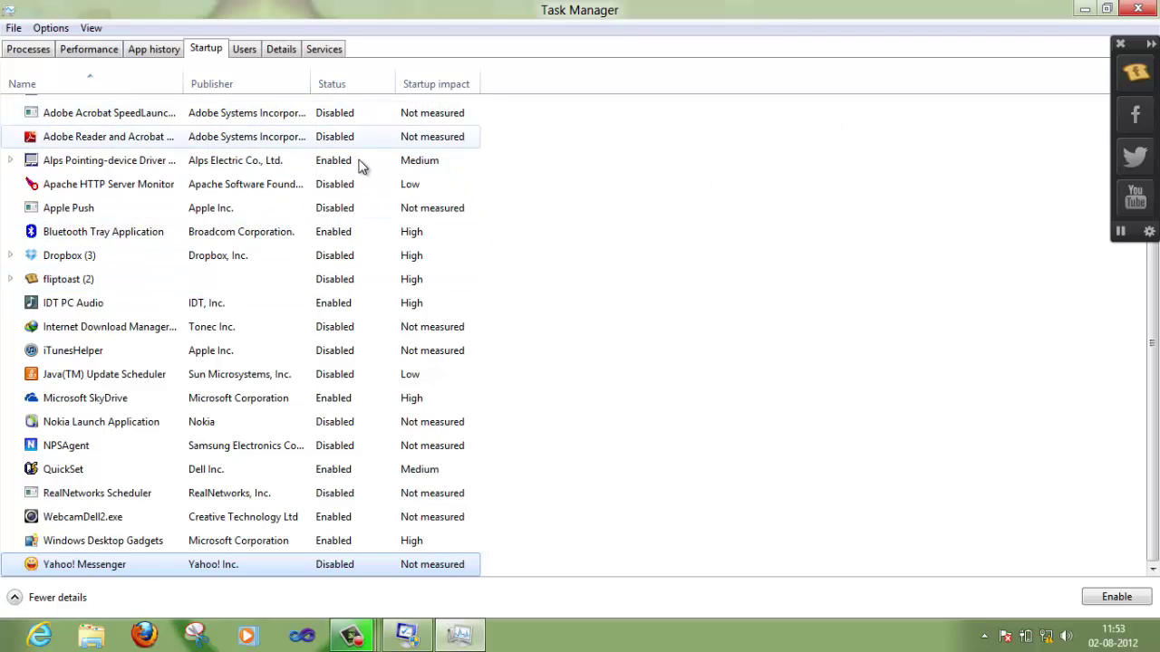
{"action": "left_click", "coordinate": [1149, 8]}
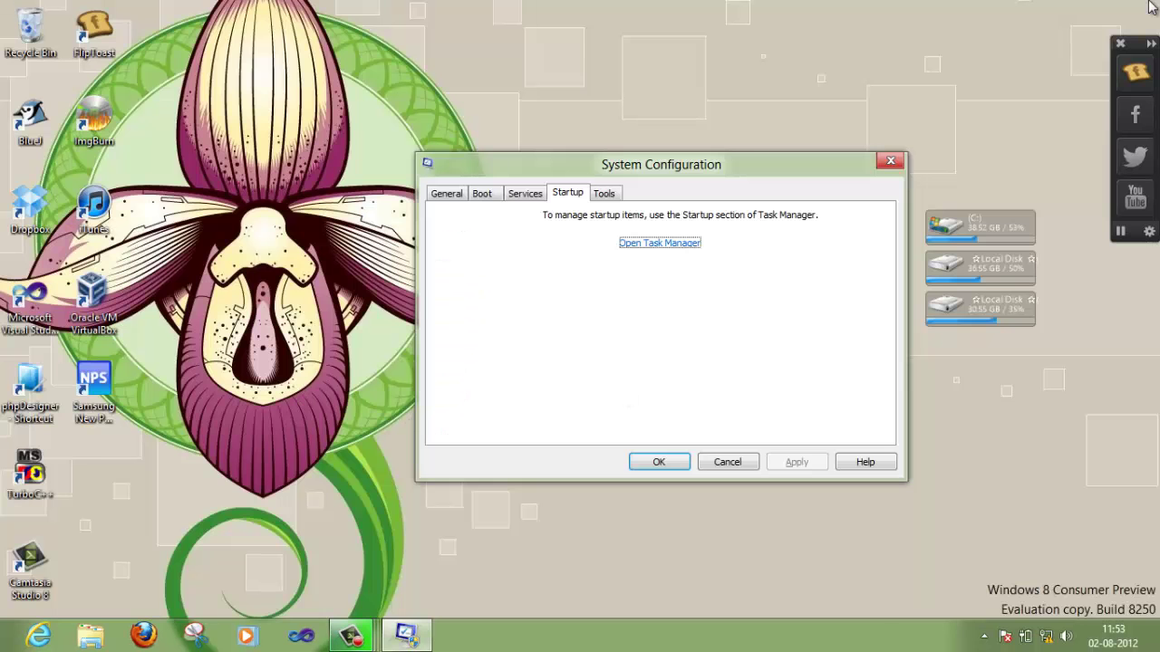
{"action": "left_click", "coordinate": [890, 161]}
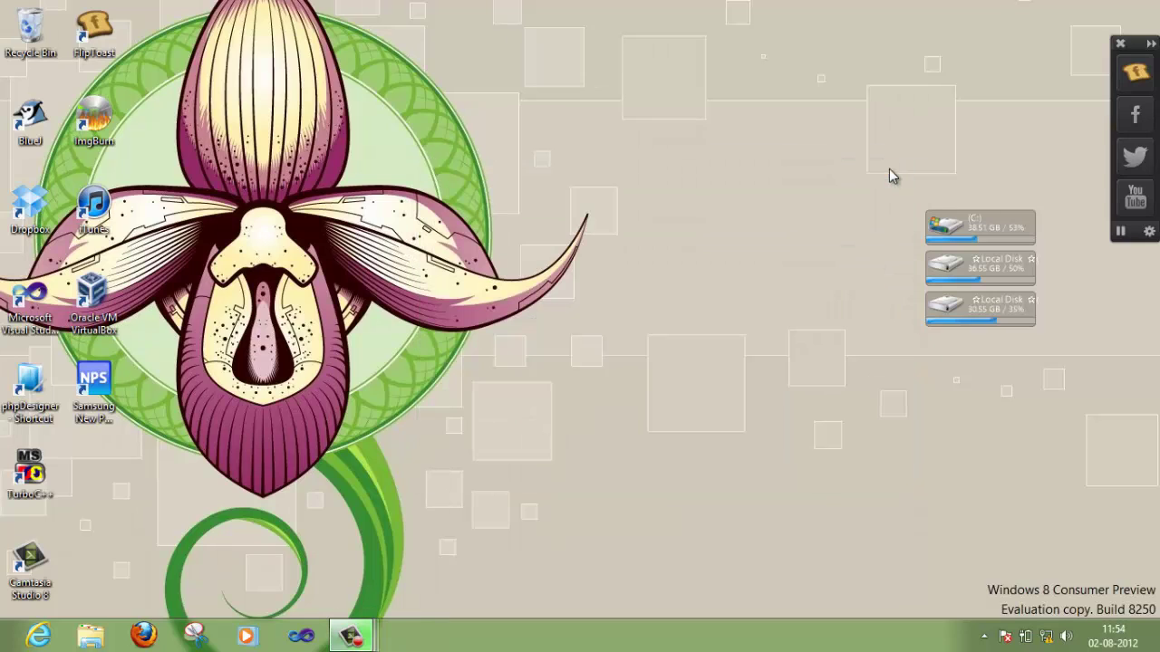